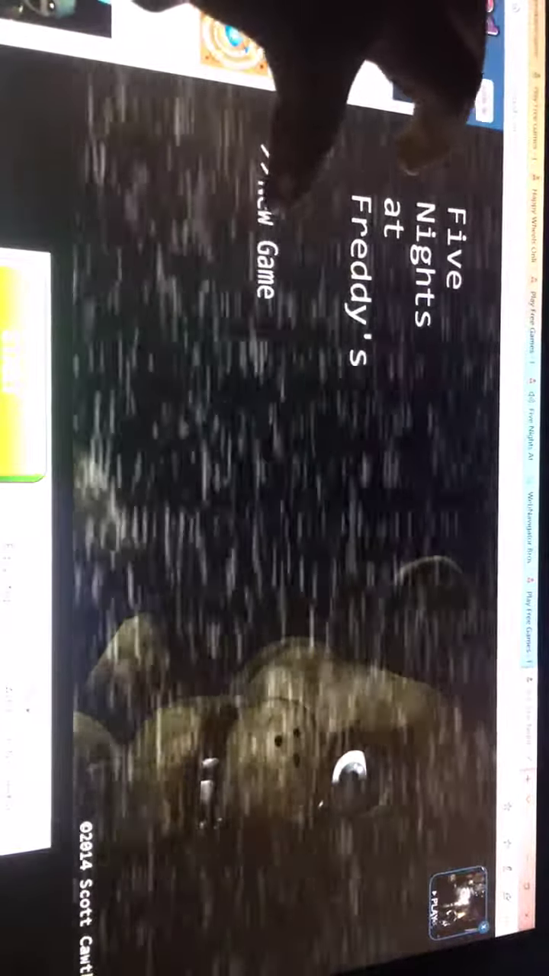
# Step: Start a new game and sit through the Night 1 intro
pyautogui.click(267, 243)
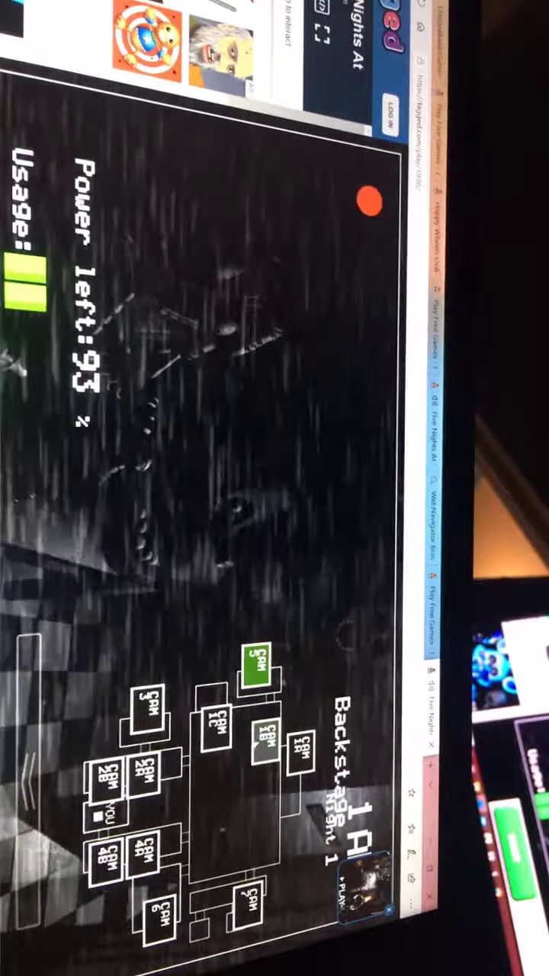
# Step: Switch the camera monitor to the Dining Area feed
pyautogui.click(266, 738)
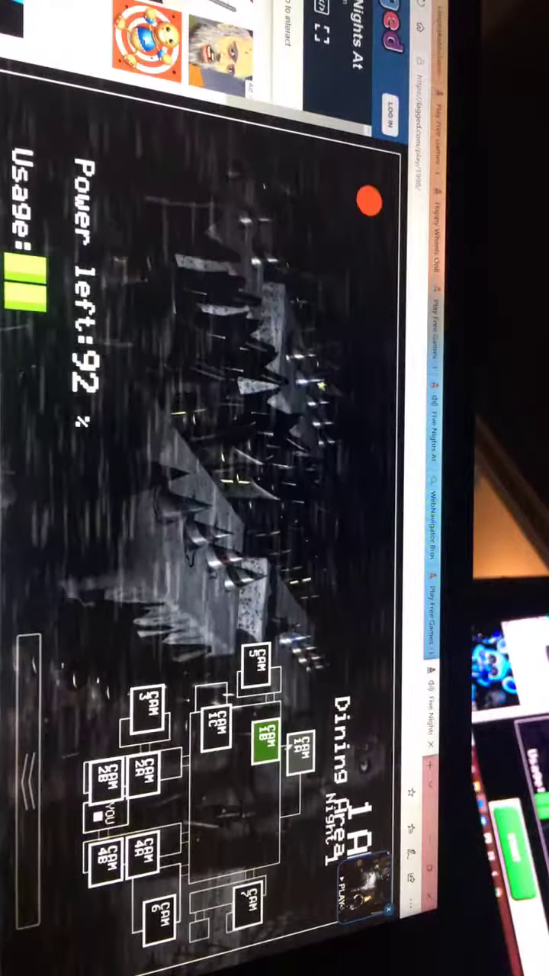